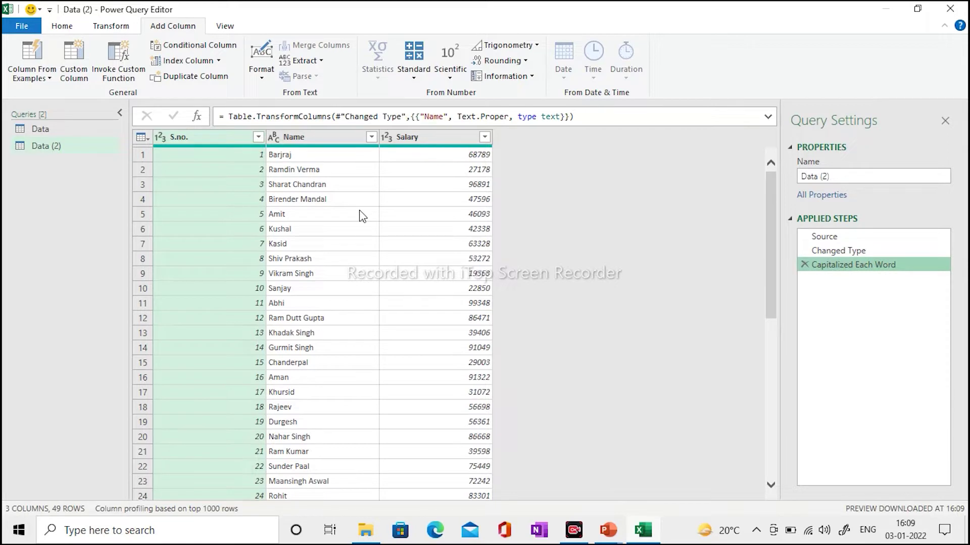
- Start a new conditional column in the Data (2) query and name it Grouping
{"action": "left_click", "coordinate": [351, 146]}
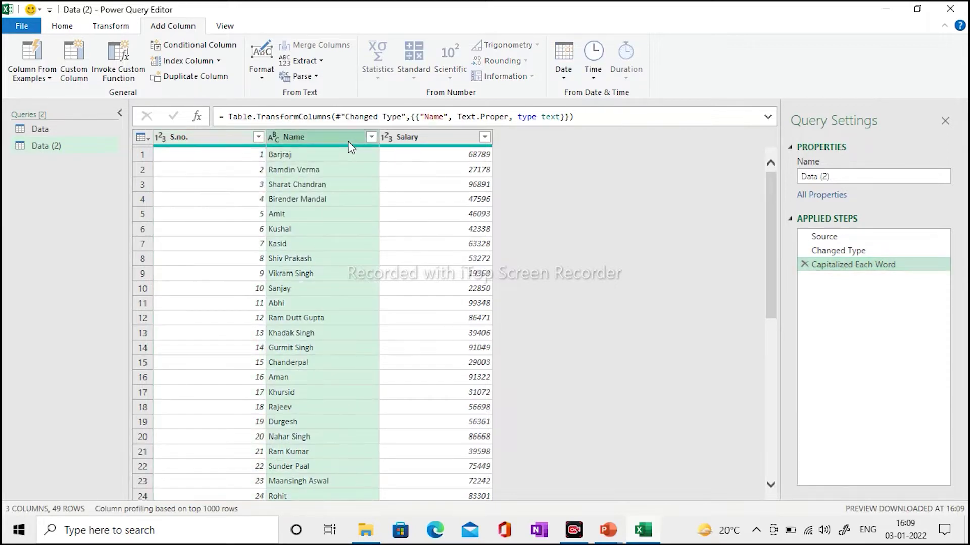
{"action": "left_click", "coordinate": [445, 146]}
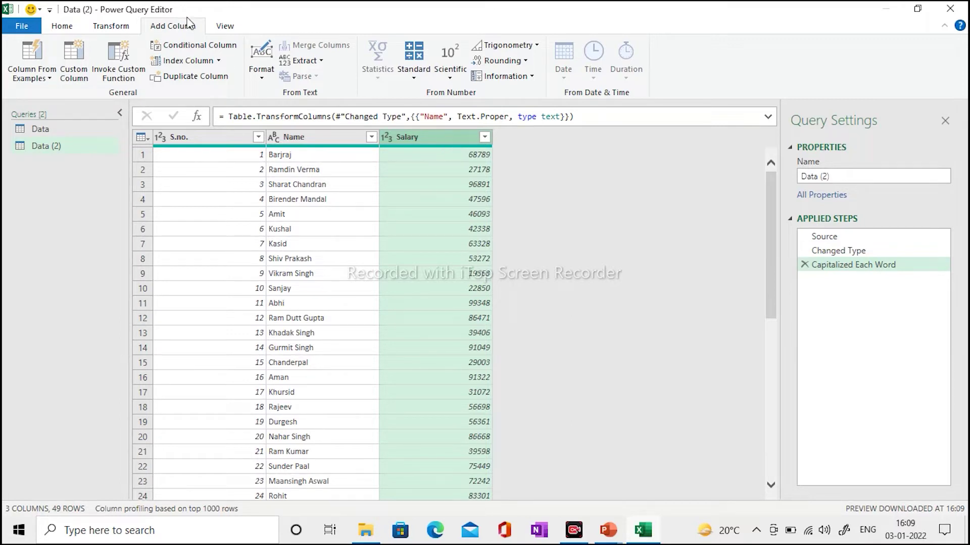
{"action": "left_click", "coordinate": [204, 48]}
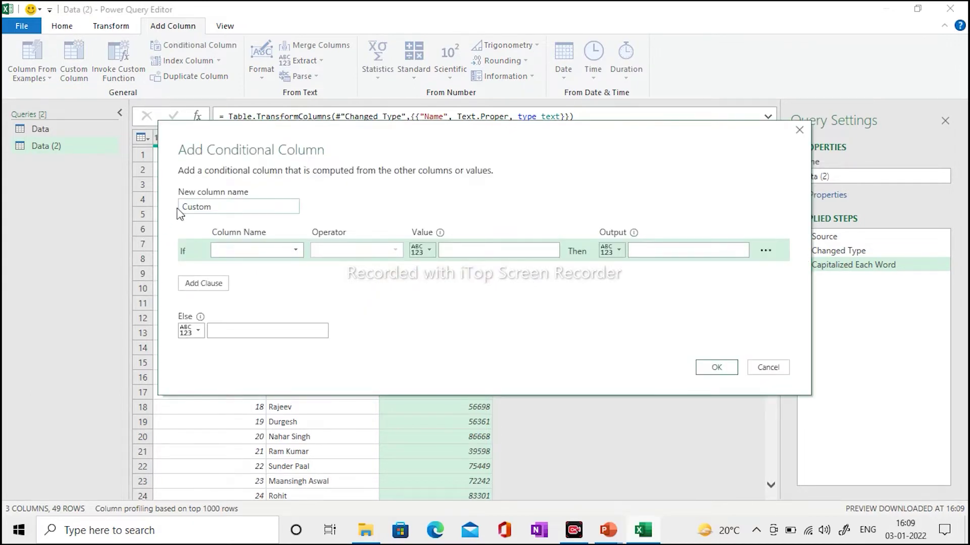
{"action": "left_click", "coordinate": [228, 210]}
{"action": "double_click", "coordinate": [229, 210]}
{"action": "type", "text": "Brouping"}
{"action": "key", "text": "BackSpace"}
{"action": "type", "text": "g"}
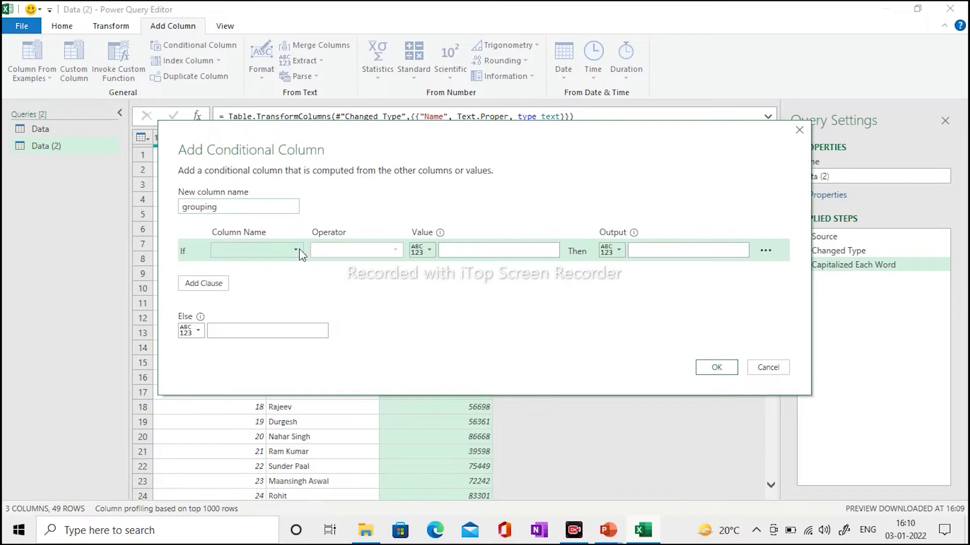
{"action": "key", "text": "BackSpace"}
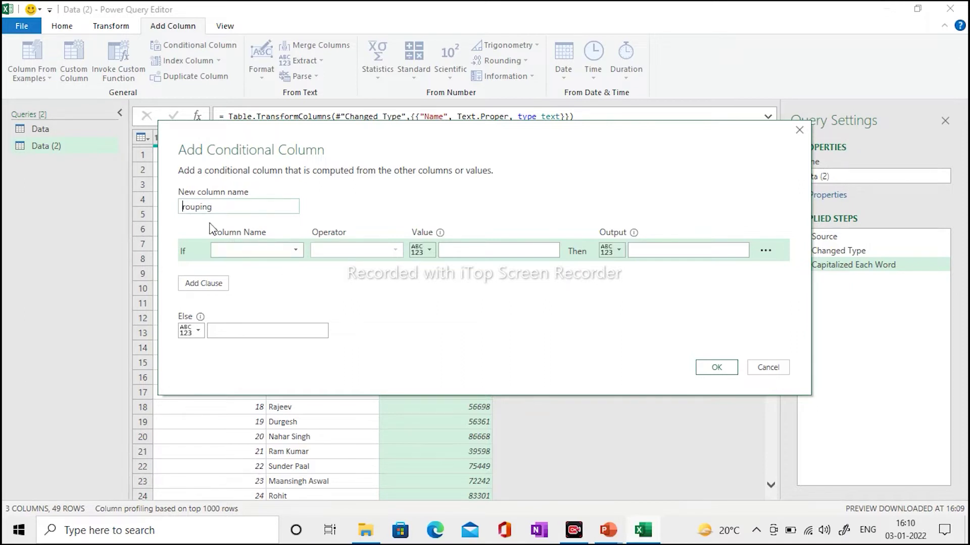
{"action": "type", "text": "G"}
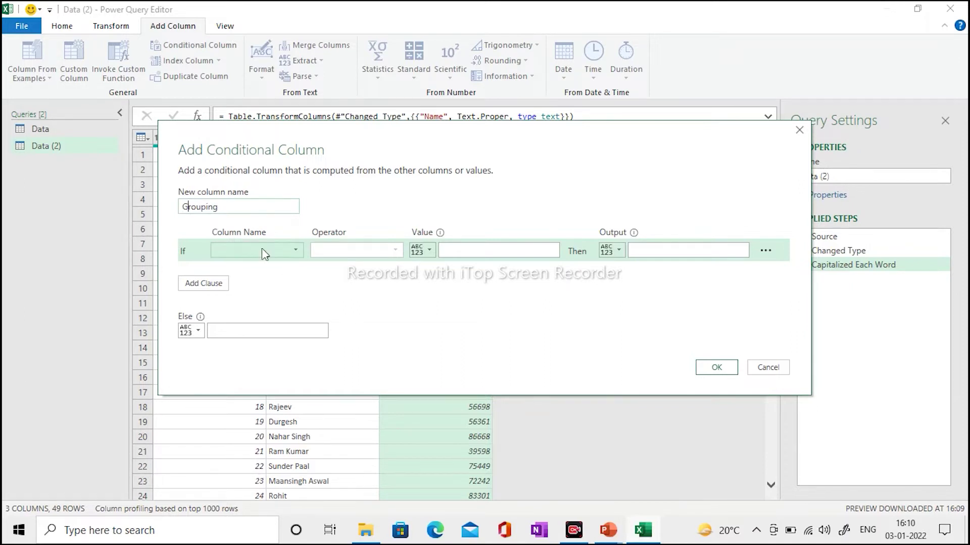
- Define the If rule so that Salary is greater than or equal to 75000 outputs High
{"action": "left_click", "coordinate": [299, 253]}
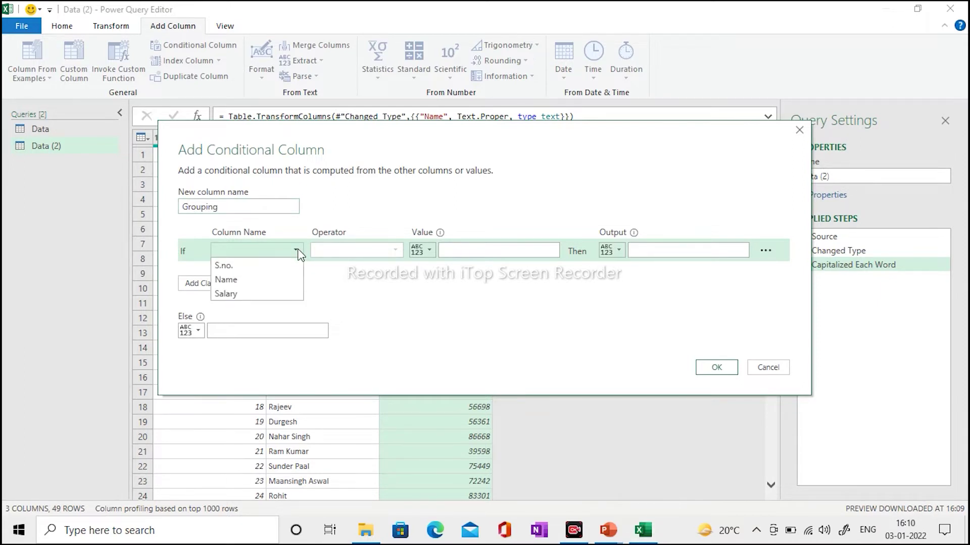
{"action": "left_click", "coordinate": [257, 295]}
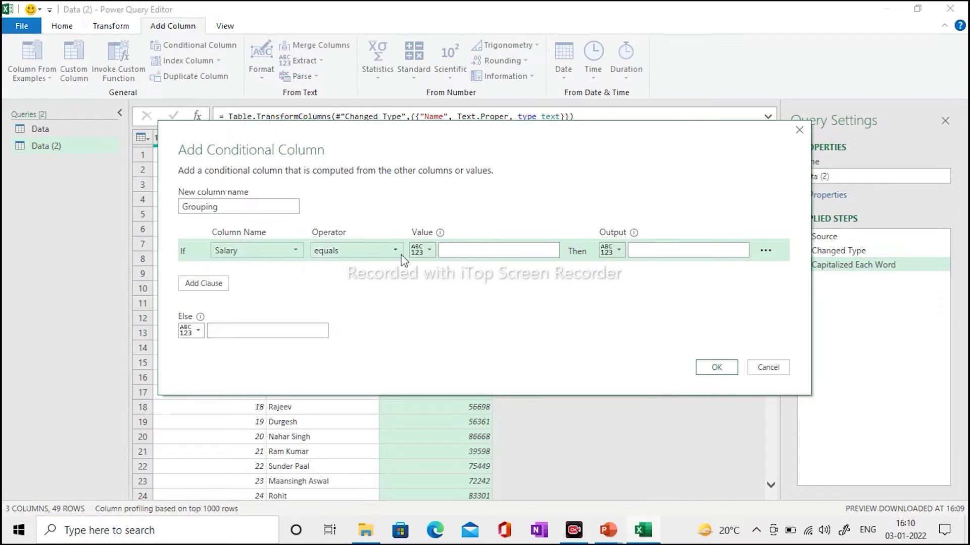
{"action": "left_click", "coordinate": [396, 247]}
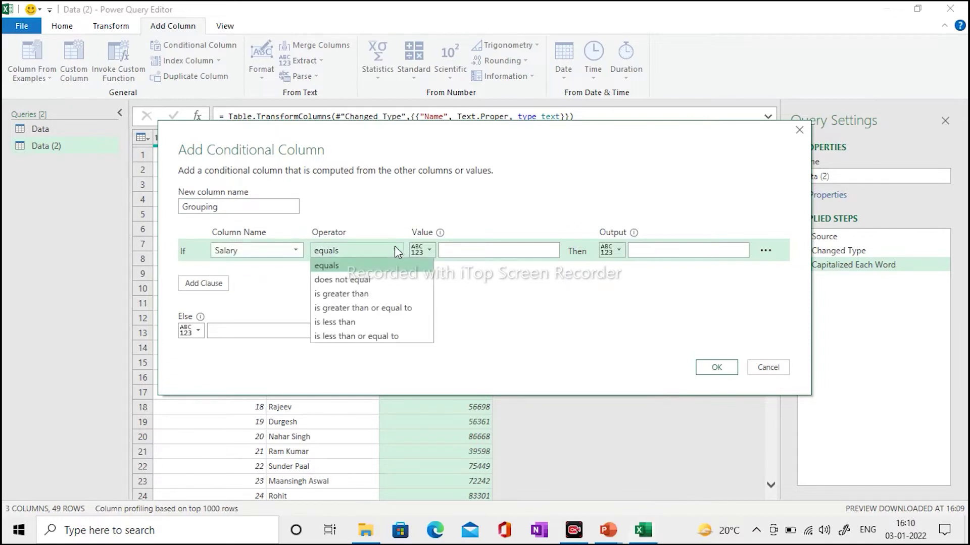
{"action": "left_click", "coordinate": [362, 309]}
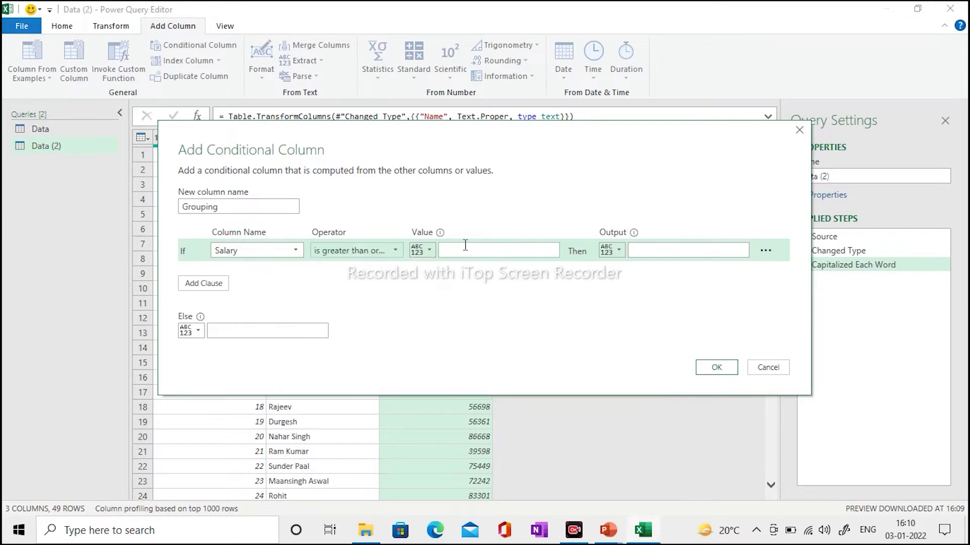
{"action": "left_click", "coordinate": [465, 245]}
{"action": "type", "text": "7500"}
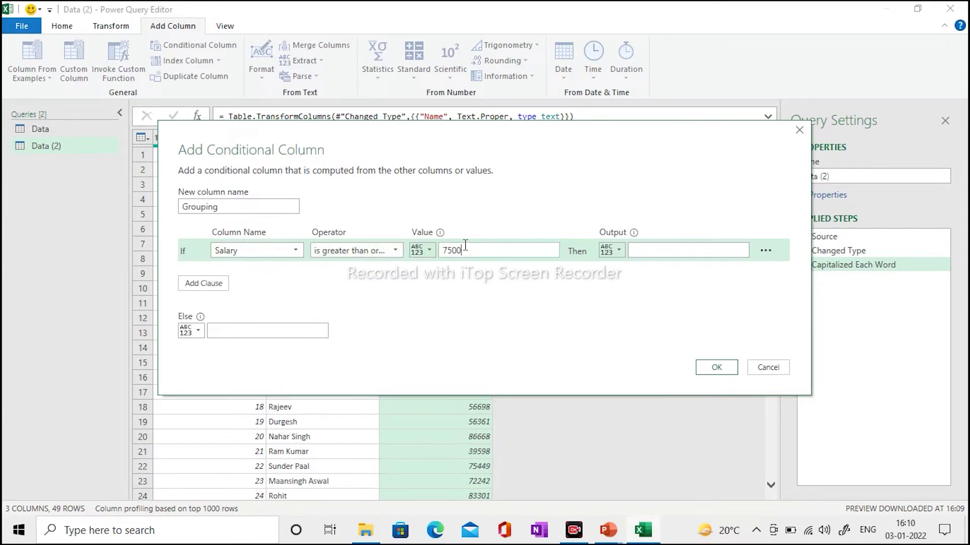
{"action": "type", "text": "0"}
{"action": "left_click", "coordinate": [670, 252]}
{"action": "type", "text": "High"}
- Add an Else If clause so that Salary is greater than or equal to 30000 outputs Average
{"action": "left_click", "coordinate": [198, 286]}
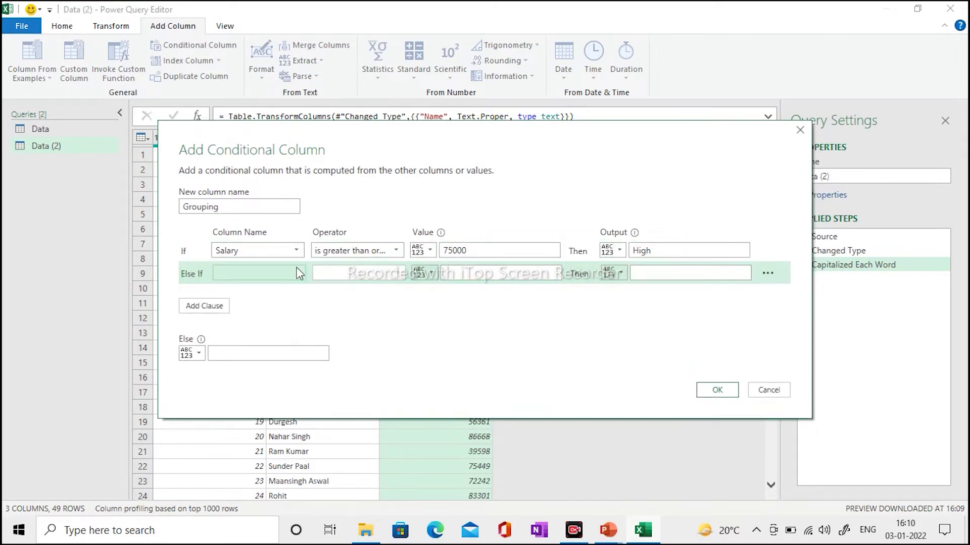
{"action": "left_click", "coordinate": [293, 276]}
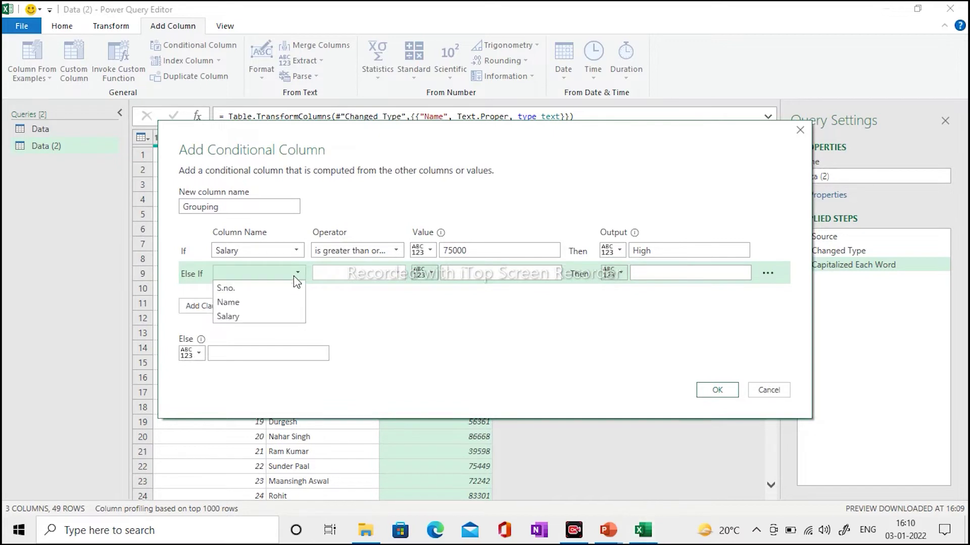
{"action": "left_click", "coordinate": [227, 316]}
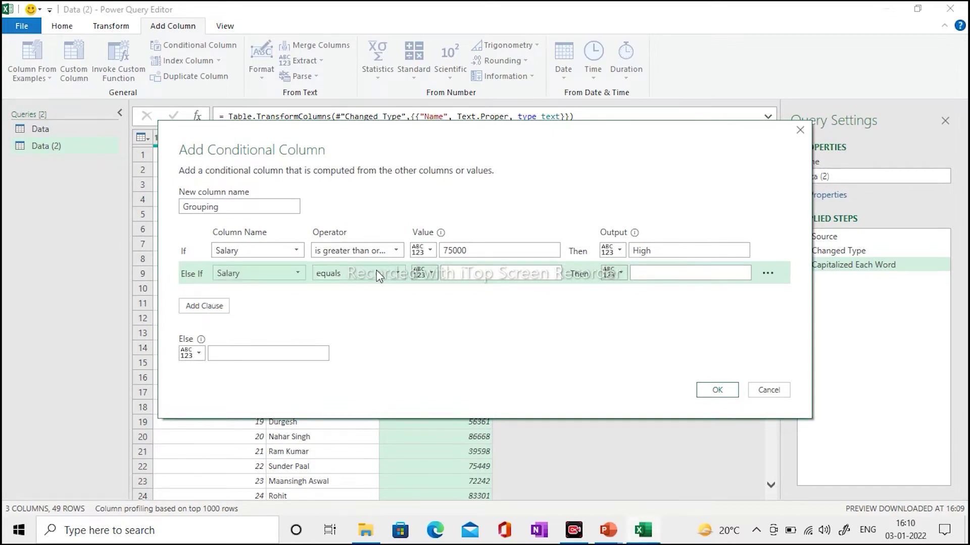
{"action": "left_click", "coordinate": [398, 274]}
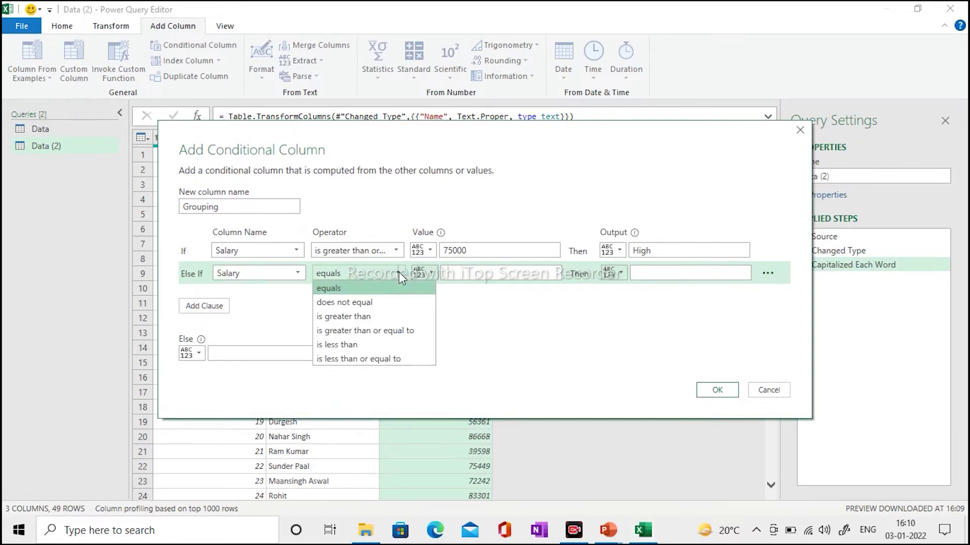
{"action": "left_click", "coordinate": [356, 331]}
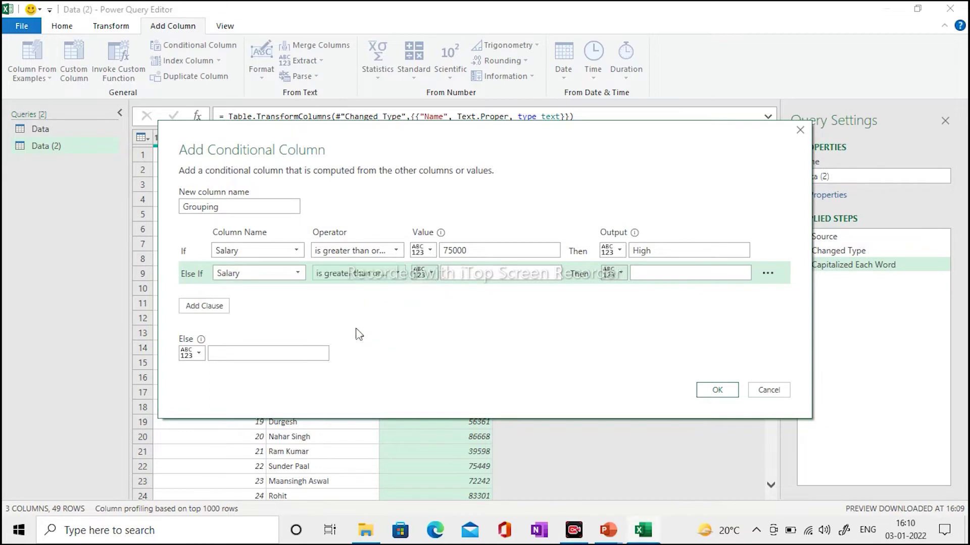
{"action": "left_click", "coordinate": [480, 274]}
{"action": "type", "text": "30"}
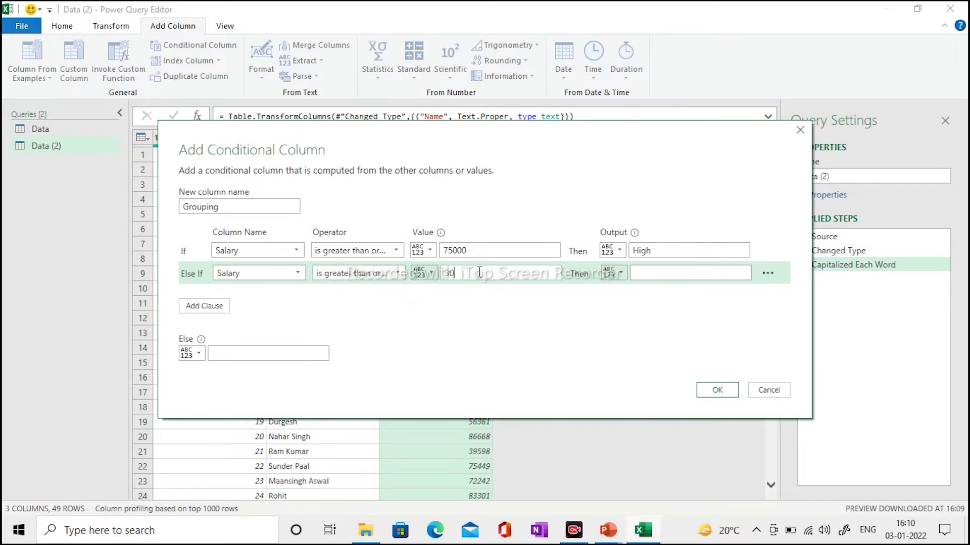
{"action": "type", "text": "000"}
{"action": "left_click", "coordinate": [645, 274]}
{"action": "type", "text": "Average"}
- Set the Else output to Low and create the conditional column
{"action": "left_click", "coordinate": [242, 354]}
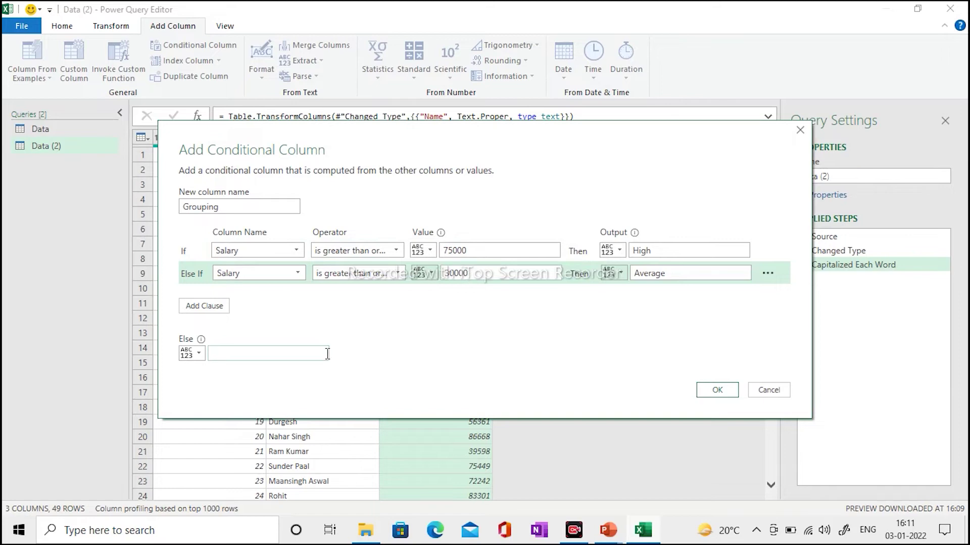
{"action": "type", "text": "Low"}
{"action": "left_click", "coordinate": [716, 390]}
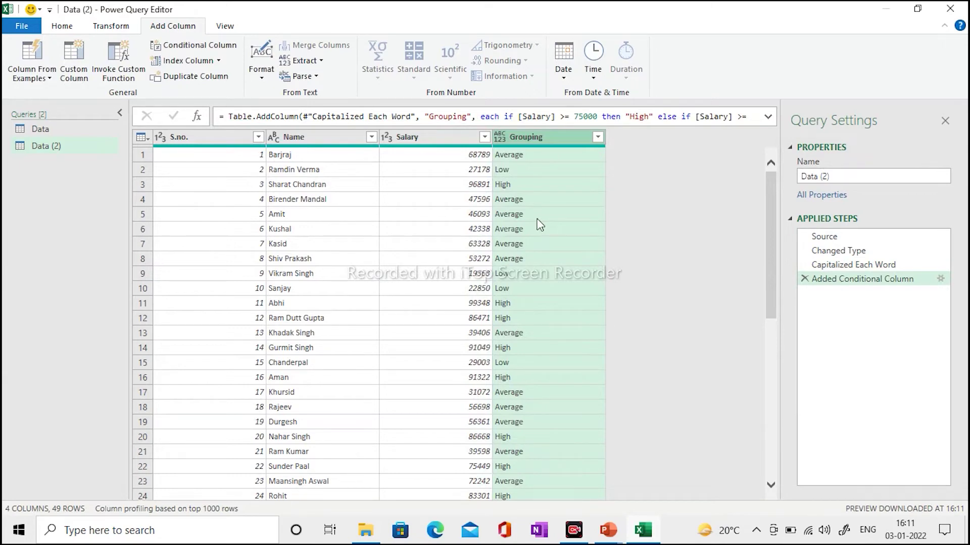
- Open the settings of the Added Conditional Column step in the Data query
{"action": "left_click", "coordinate": [46, 128]}
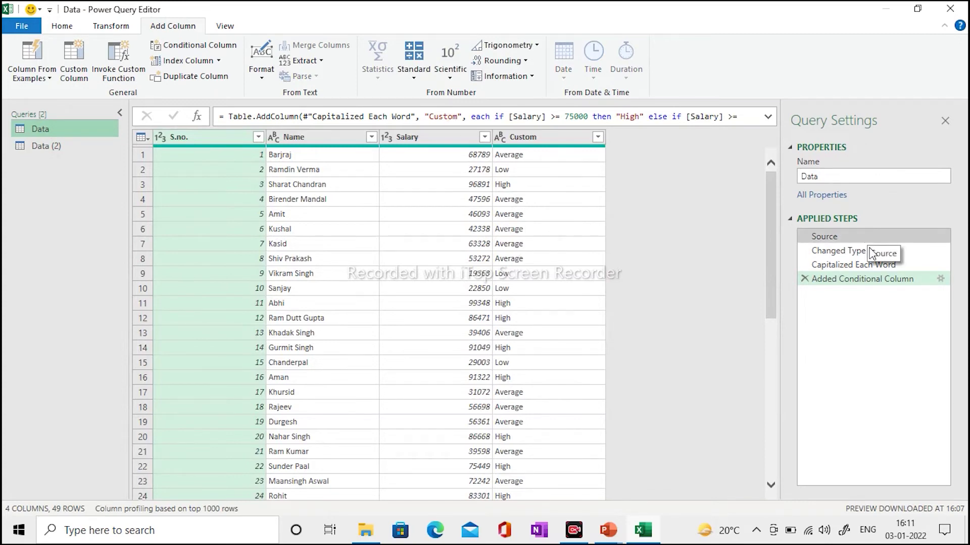
{"action": "left_click", "coordinate": [940, 279]}
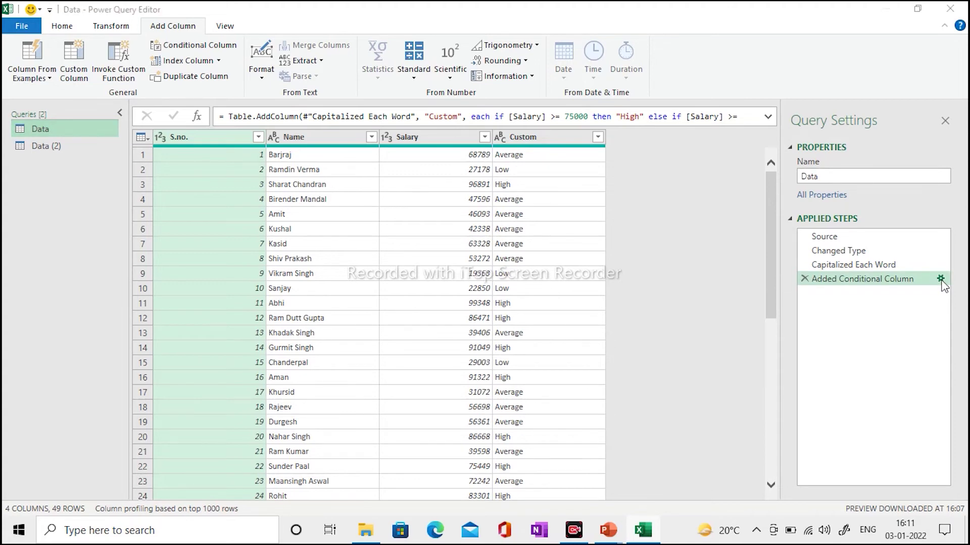